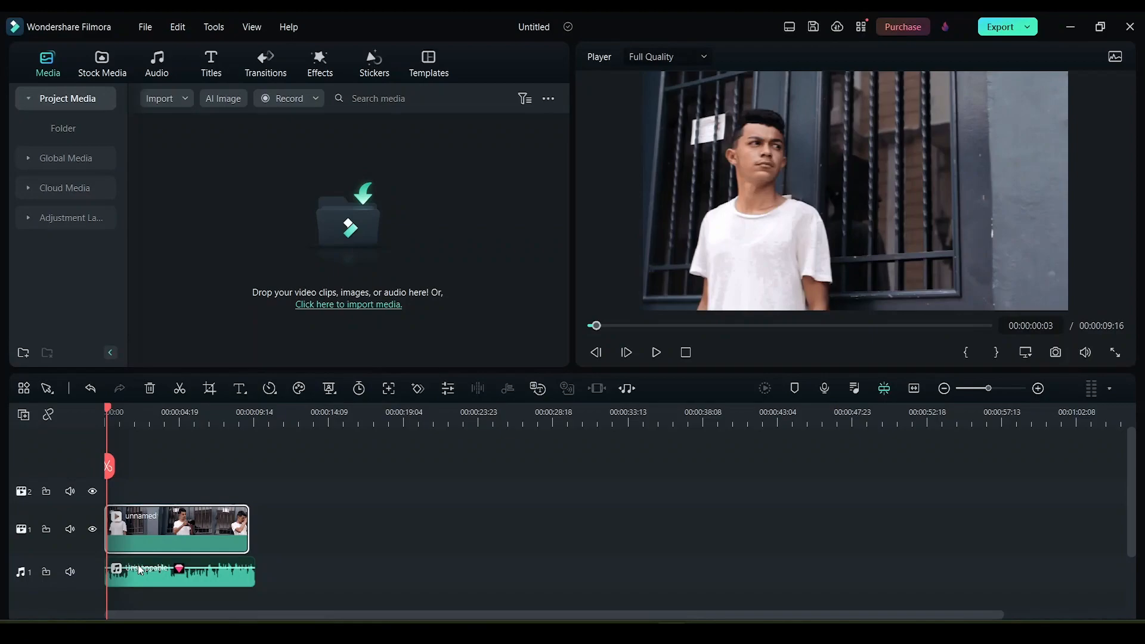
# Play back the unedited clip and browse the Audio Driven Effect category of the audio effects
pyautogui.click(659, 354)
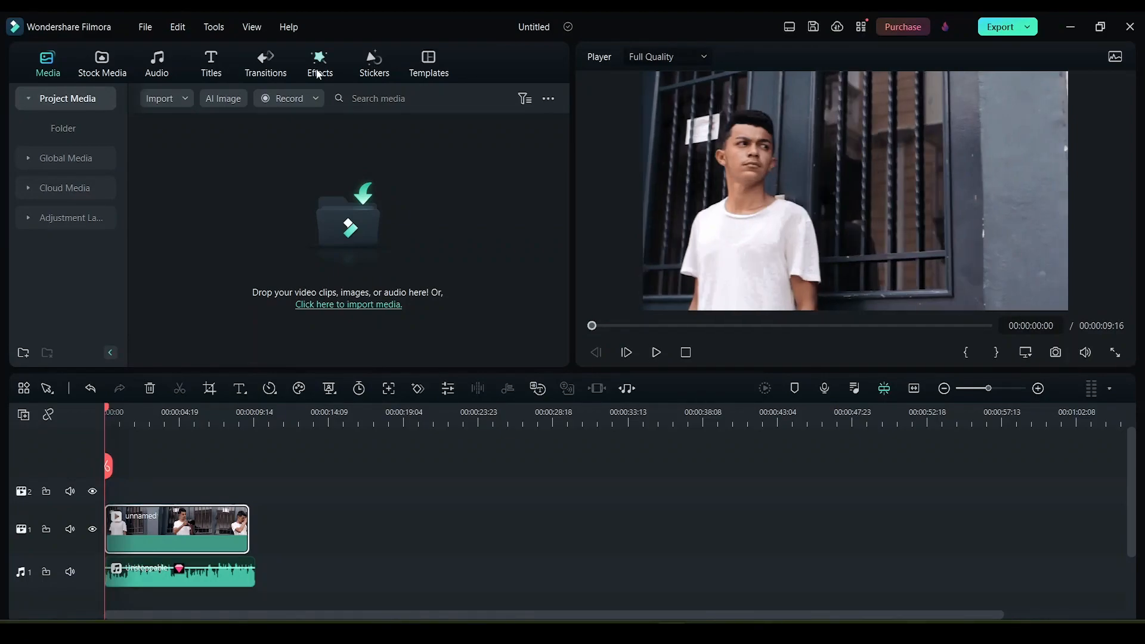
pyautogui.click(319, 67)
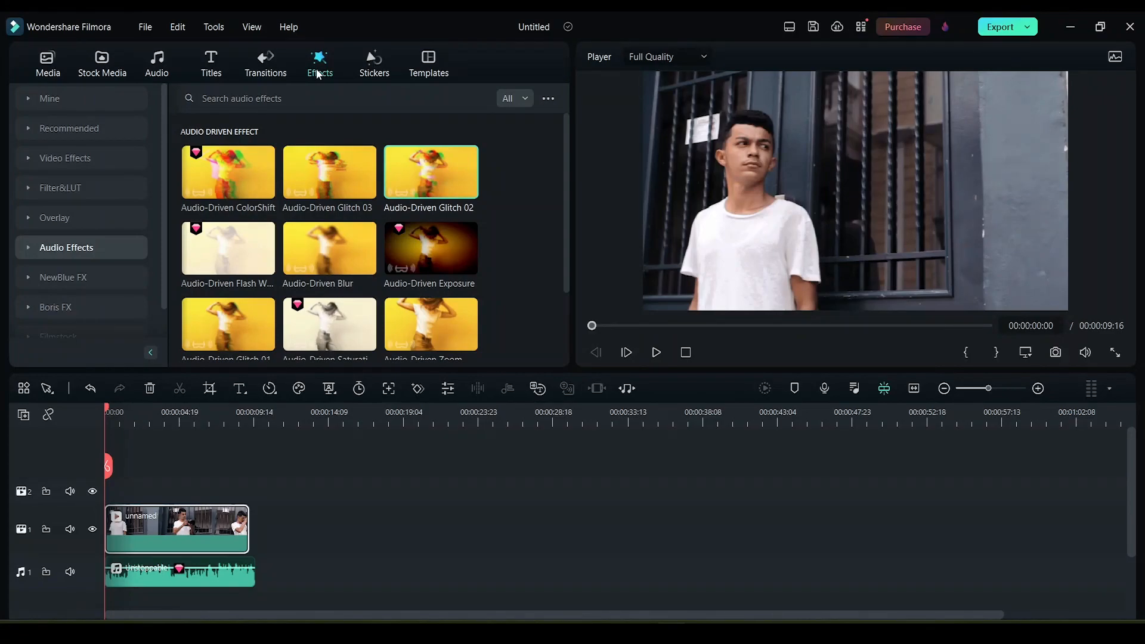
pyautogui.click(94, 247)
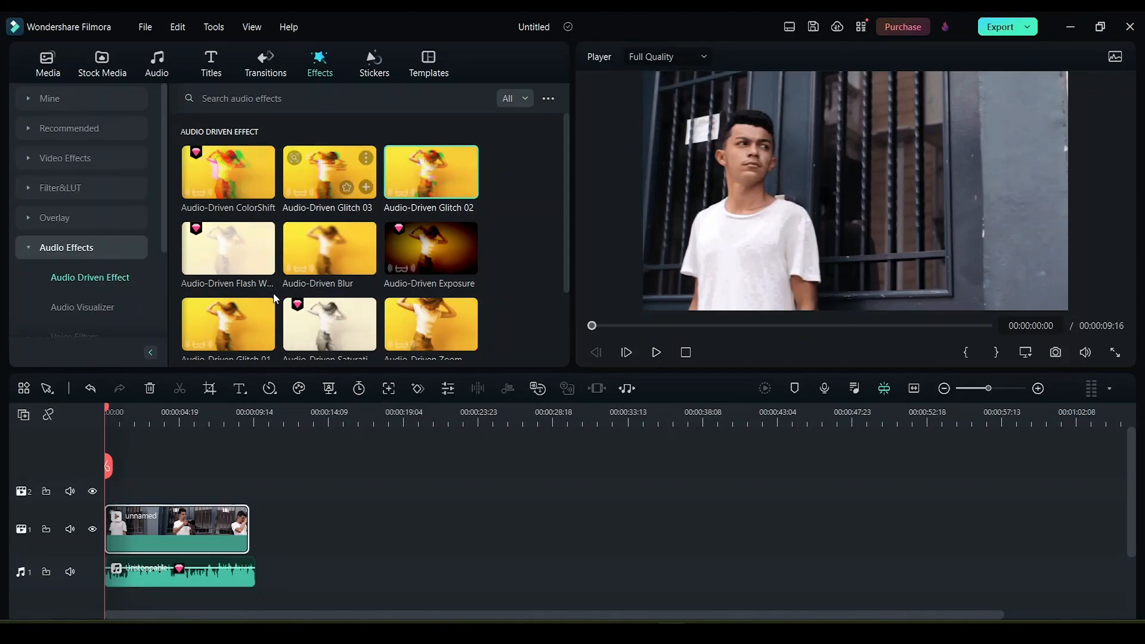
pyautogui.scroll(-1, 370, 247)
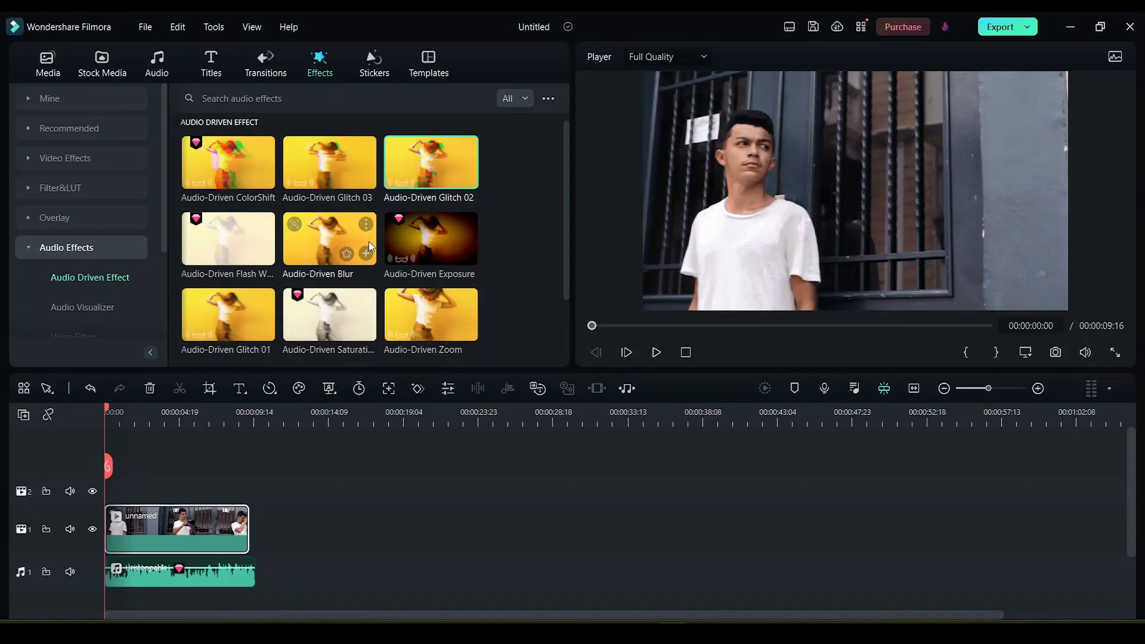
pyautogui.scroll(1, 370, 247)
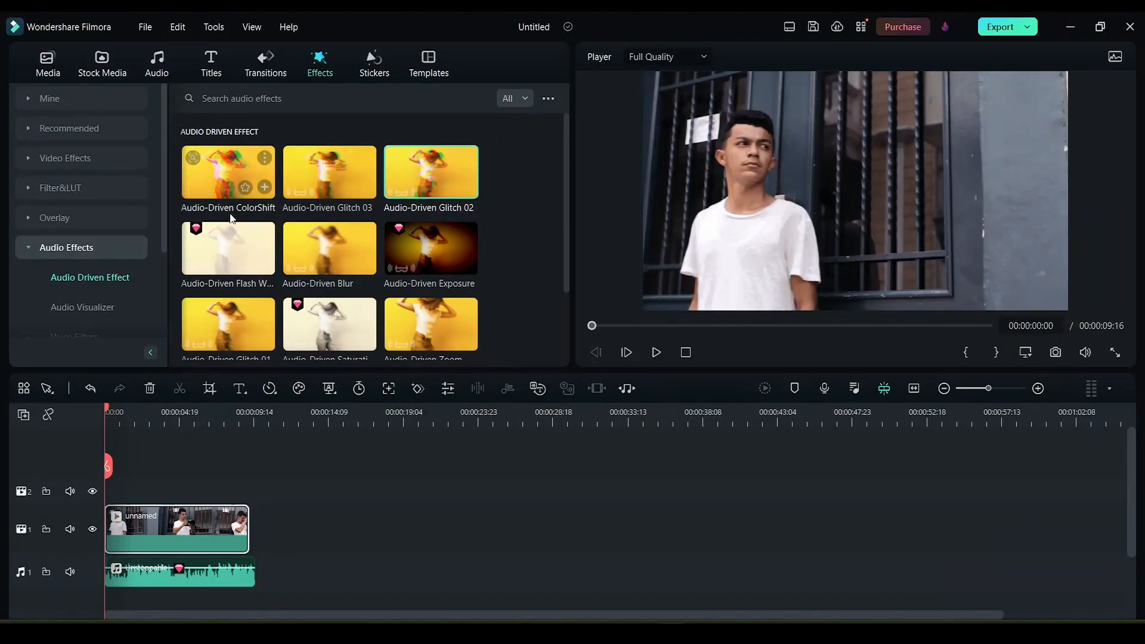
# Preview several audio-driven effects, including Glitch 02, Glitch 03, Blur and Exposure
pyautogui.click(410, 183)
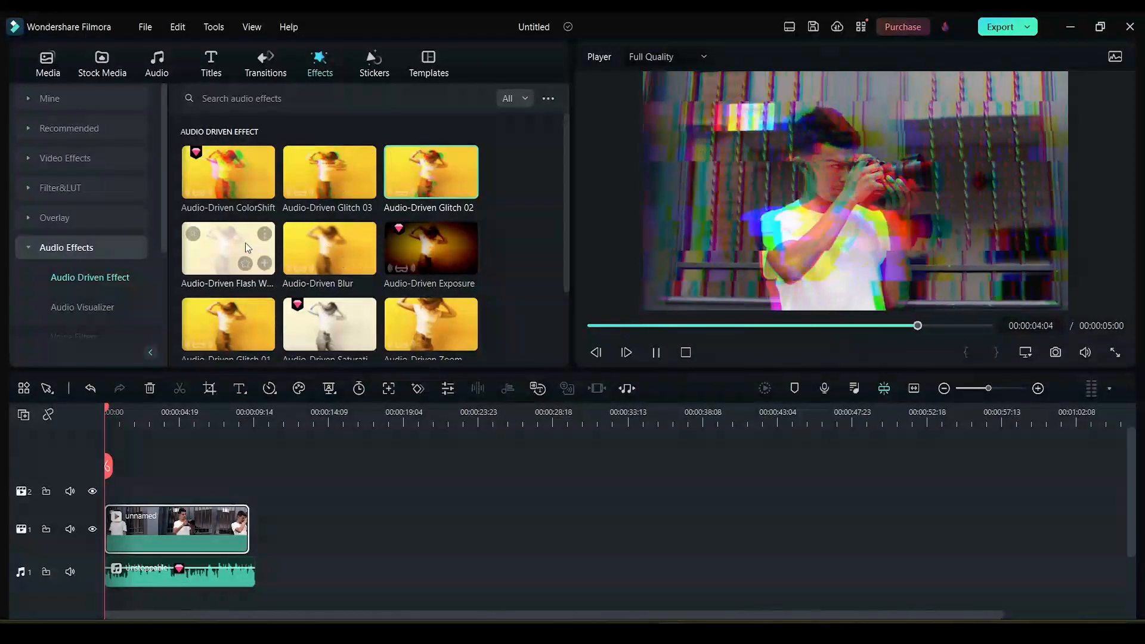
pyautogui.click(237, 245)
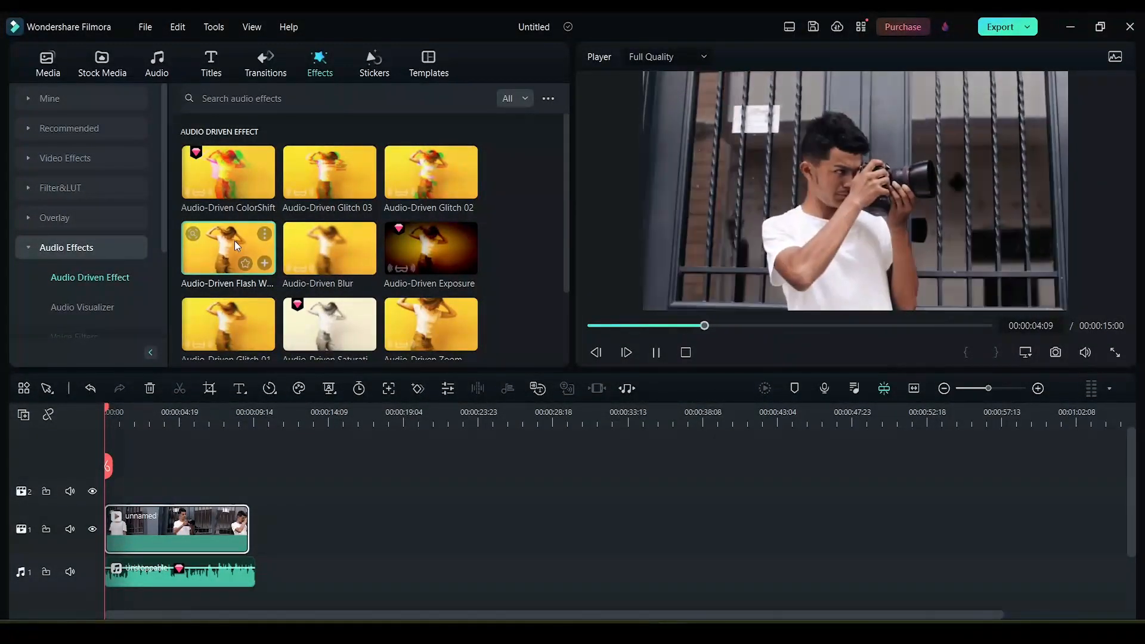
pyautogui.scroll(-2, 327, 238)
pyautogui.click(240, 289)
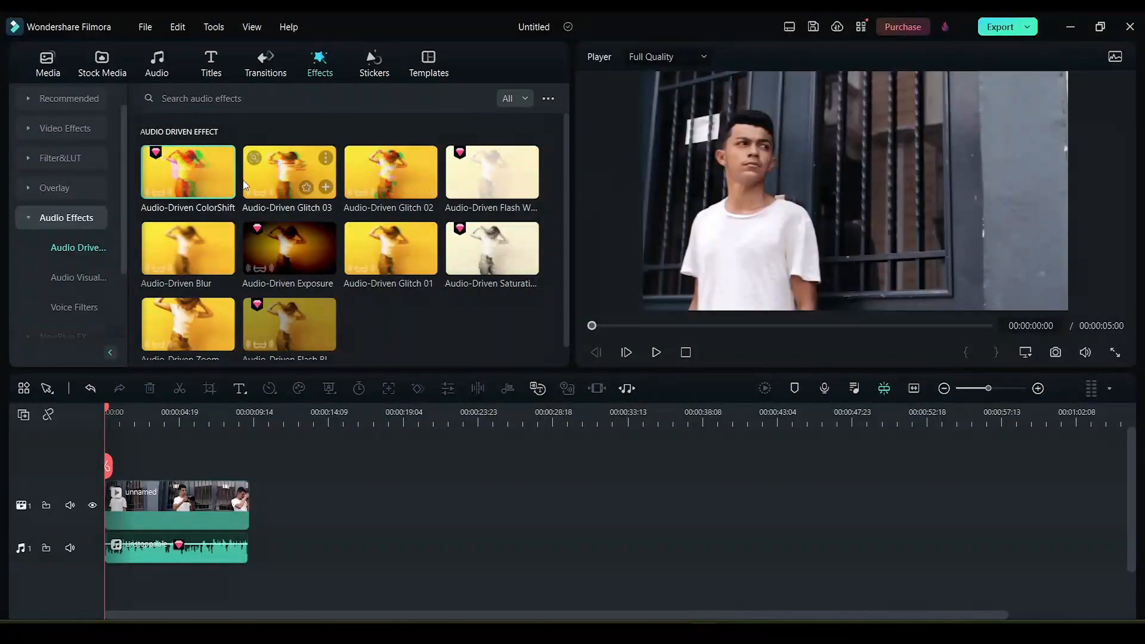
pyautogui.click(287, 170)
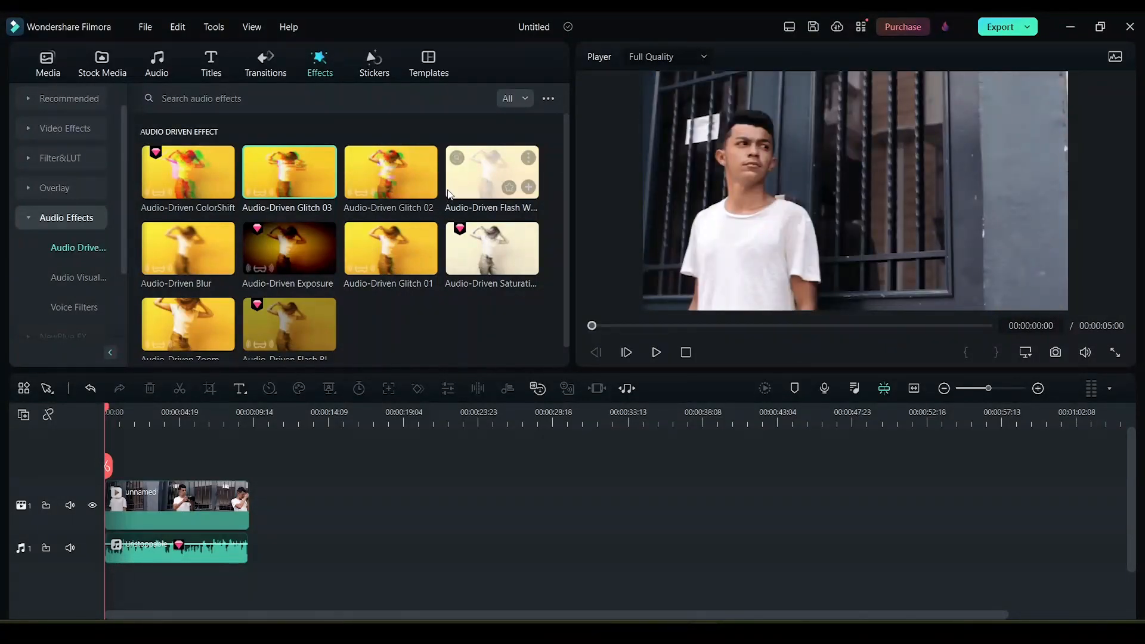
pyautogui.click(187, 245)
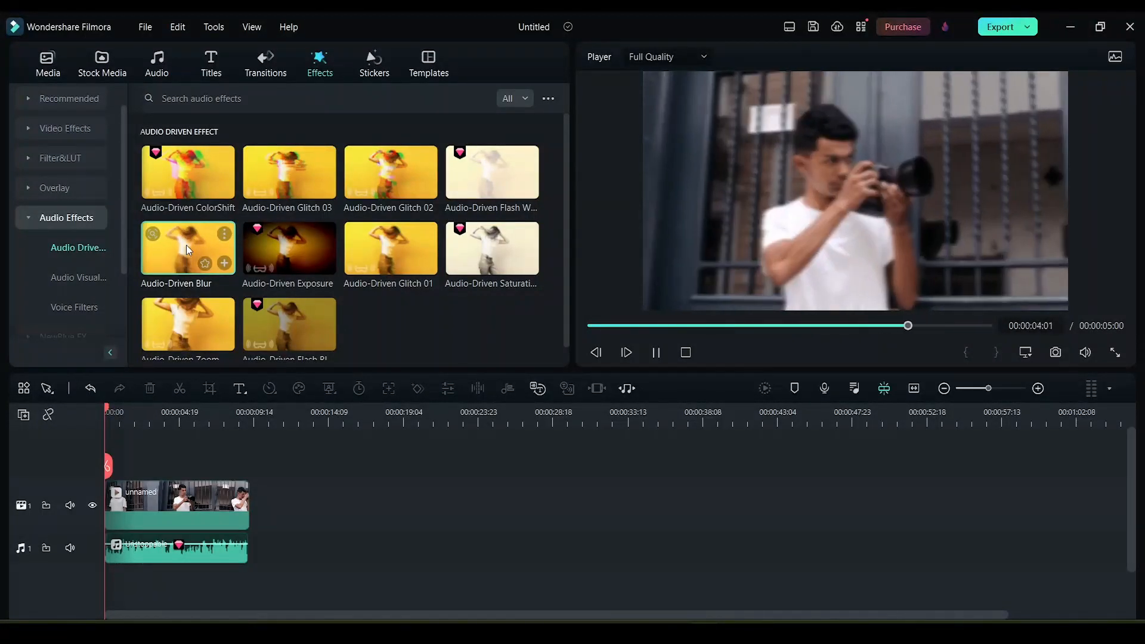
pyautogui.click(312, 241)
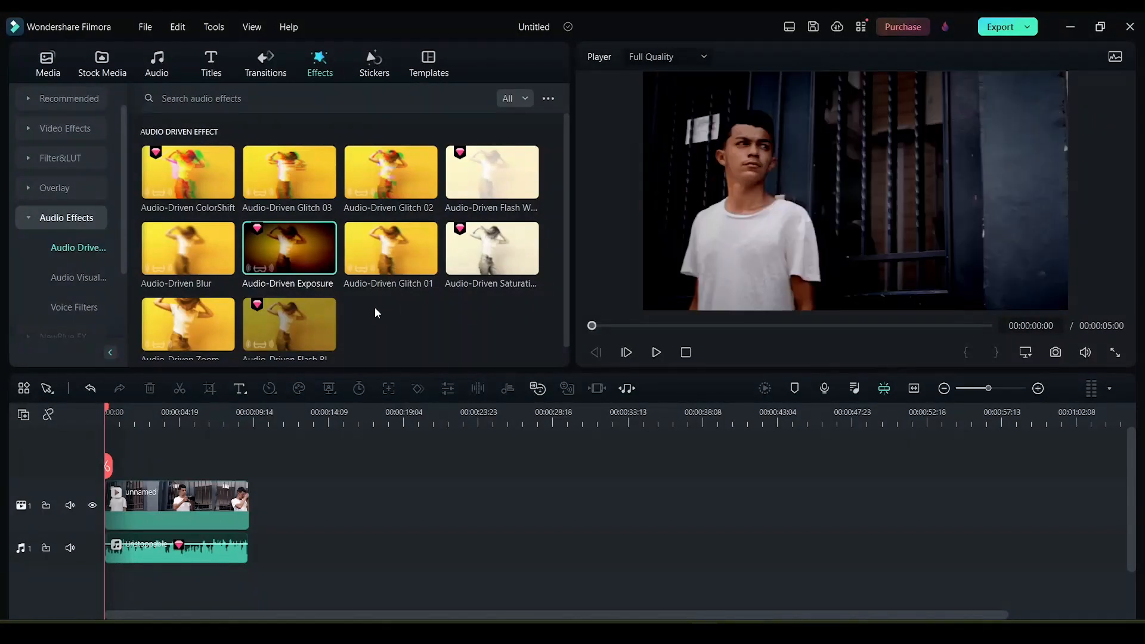
# Add the Audio-Driven ColorShift effect on a track above the start of the video clip and set its threshold_min to 0.47
pyautogui.moveTo(181, 173); pyautogui.dragTo(122, 490)
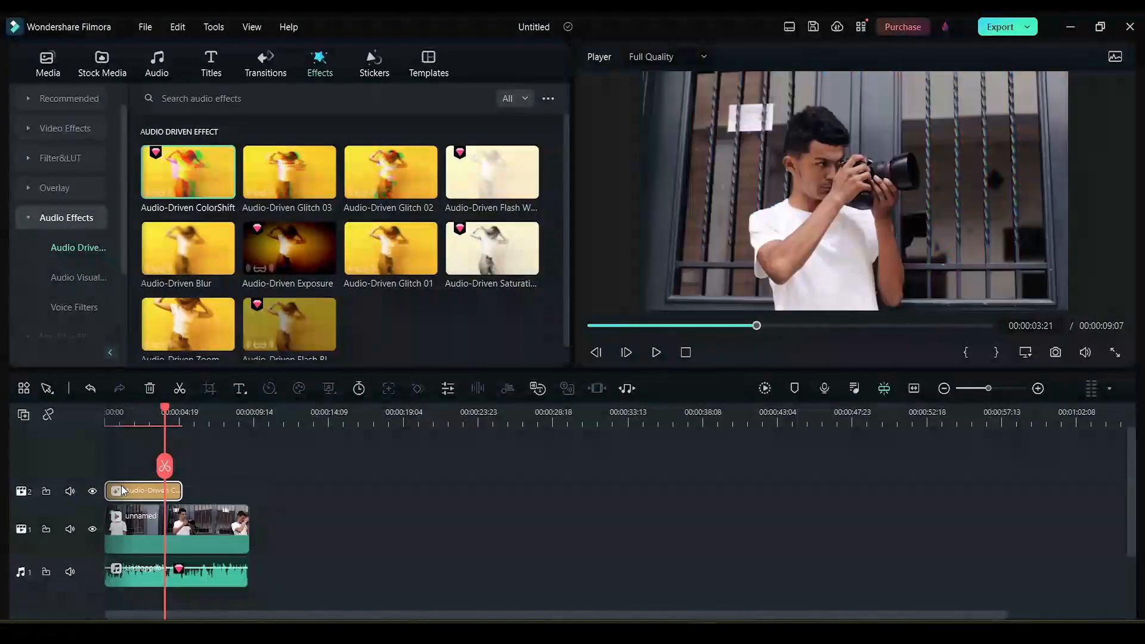
pyautogui.doubleClick(121, 490)
pyautogui.moveTo(102, 173); pyautogui.dragTo(242, 173)
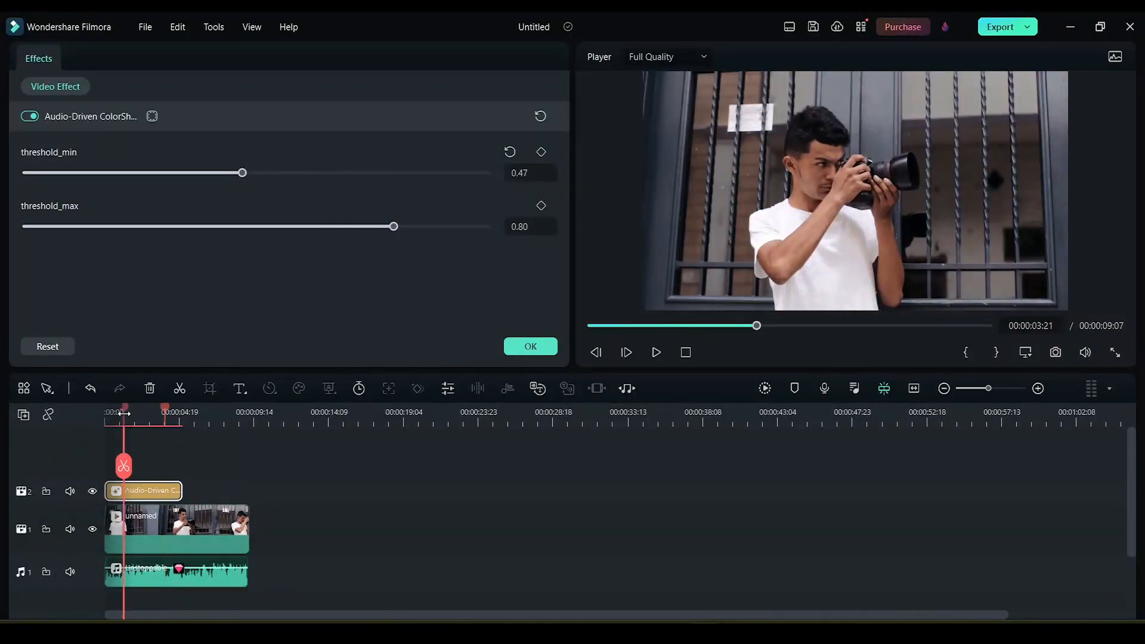
# Play the ColorShift effect from the beginning of the timeline and set its threshold_min to 0.07
pyautogui.moveTo(124, 413); pyautogui.dragTo(107, 413)
pyautogui.click(656, 352)
pyautogui.click(656, 353)
pyautogui.moveTo(36, 174); pyautogui.dragTo(61, 175)
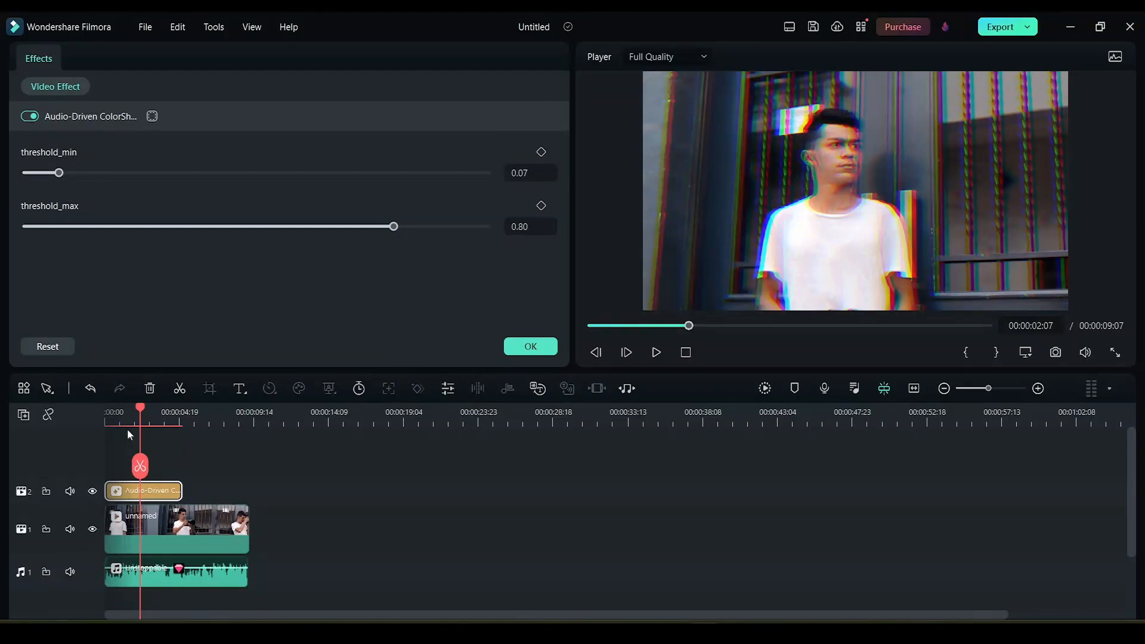
# Replay the adjusted ColorShift effect from near the start of the timeline
pyautogui.moveTo(141, 440); pyautogui.dragTo(114, 439)
pyautogui.moveTo(393, 226); pyautogui.dragTo(366, 228)
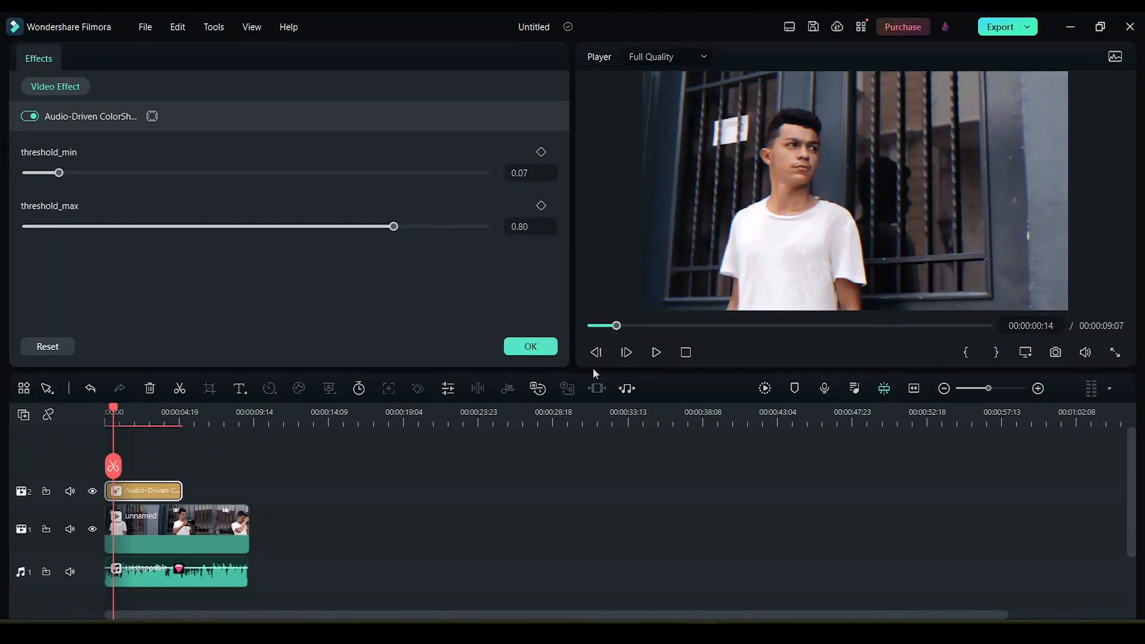
pyautogui.click(656, 352)
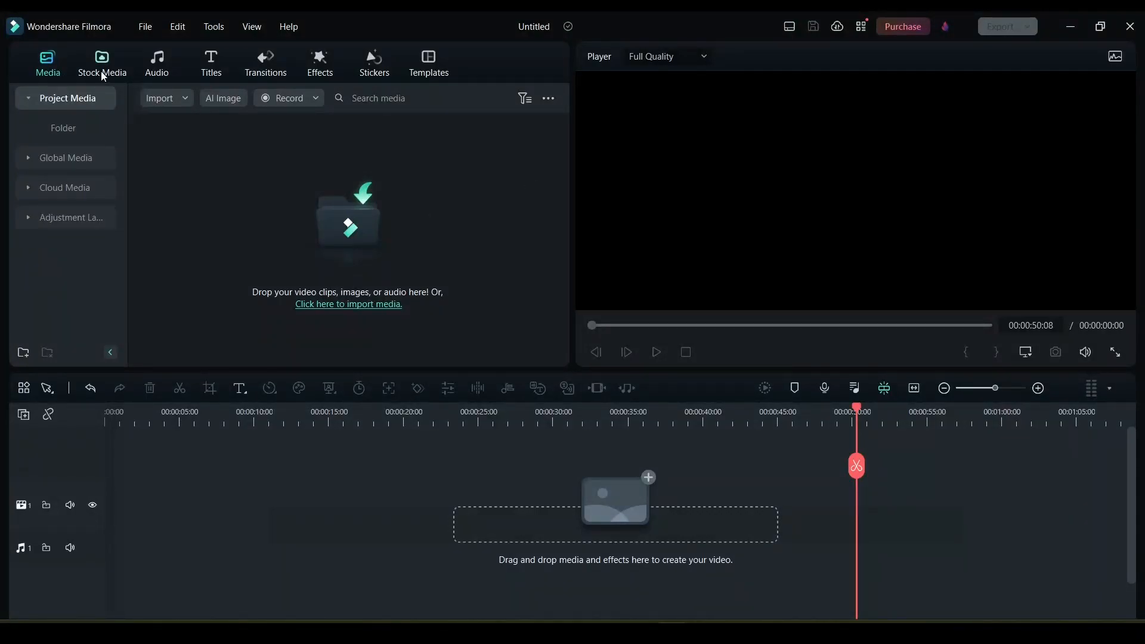
# Browse the VFX Text category of the title library through to its last entries
pyautogui.click(213, 67)
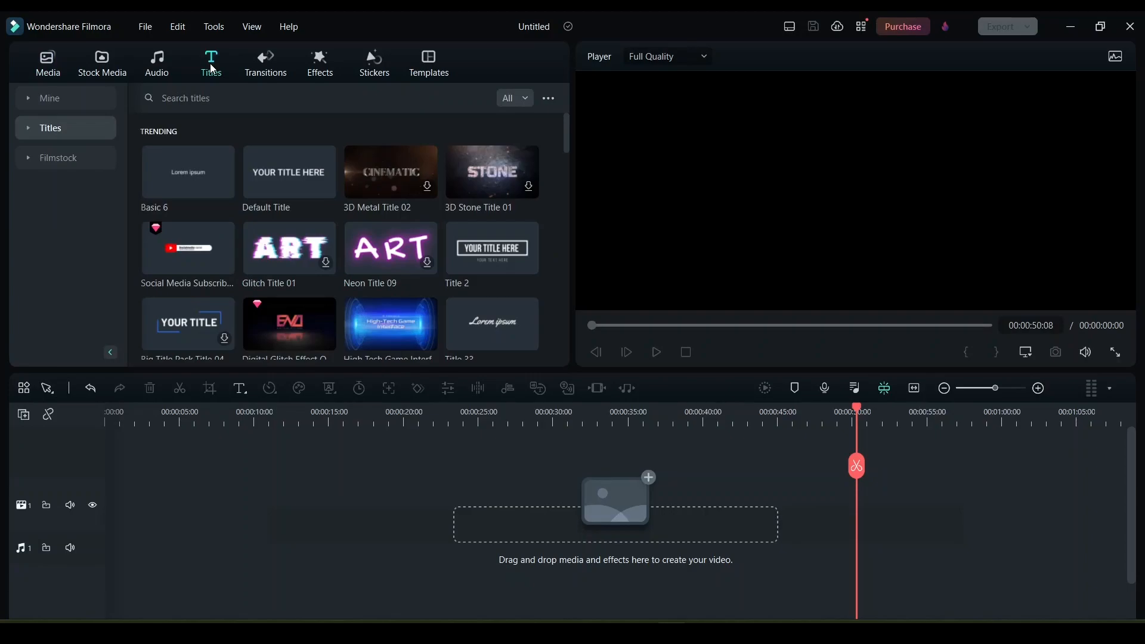
pyautogui.click(60, 142)
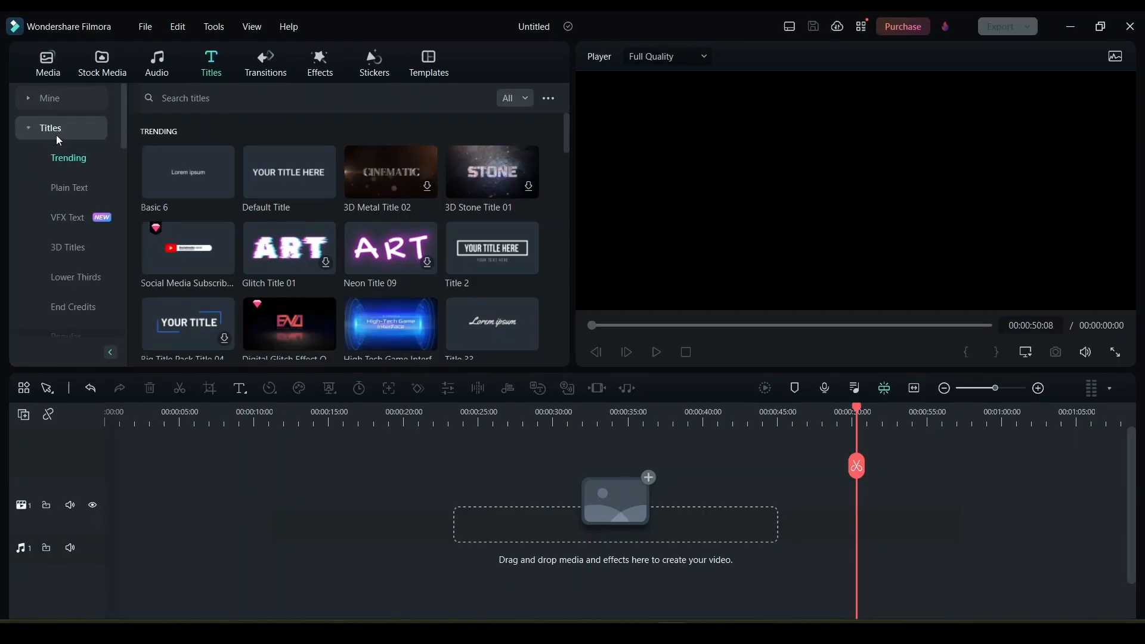
pyautogui.click(72, 217)
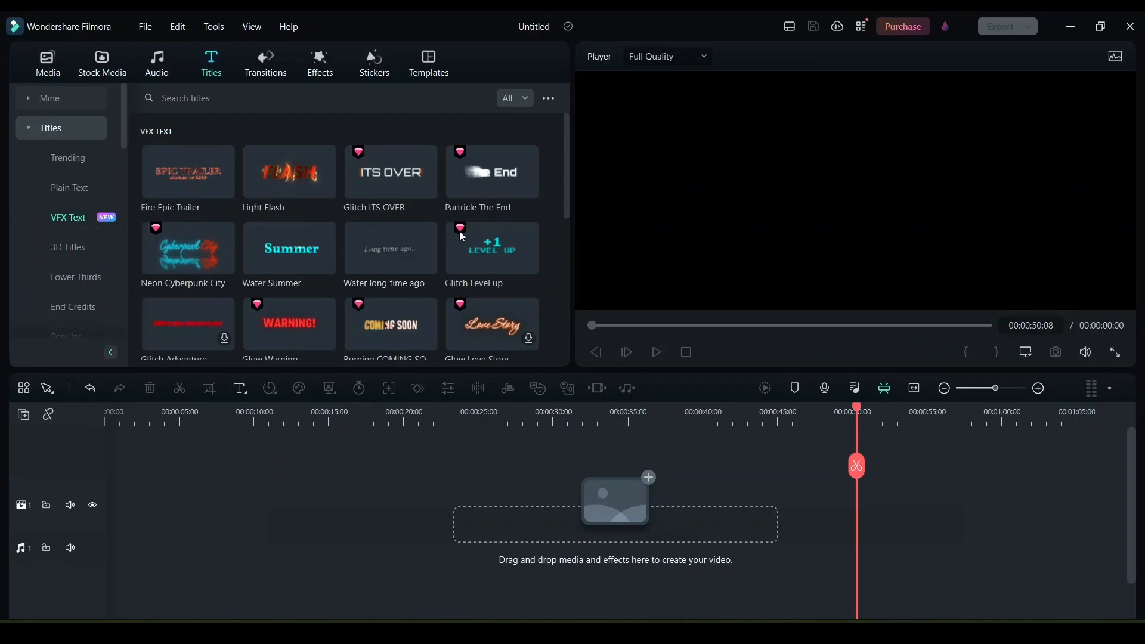
pyautogui.scroll(-2, 463, 238)
pyautogui.scroll(-5, 463, 239)
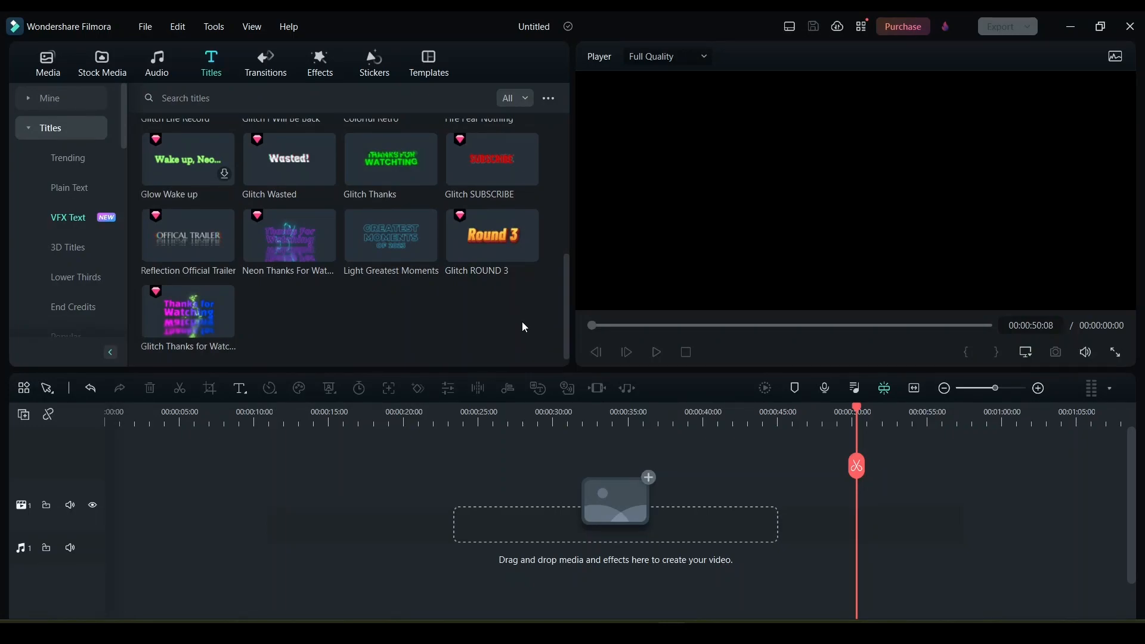
pyautogui.scroll(7, 521, 320)
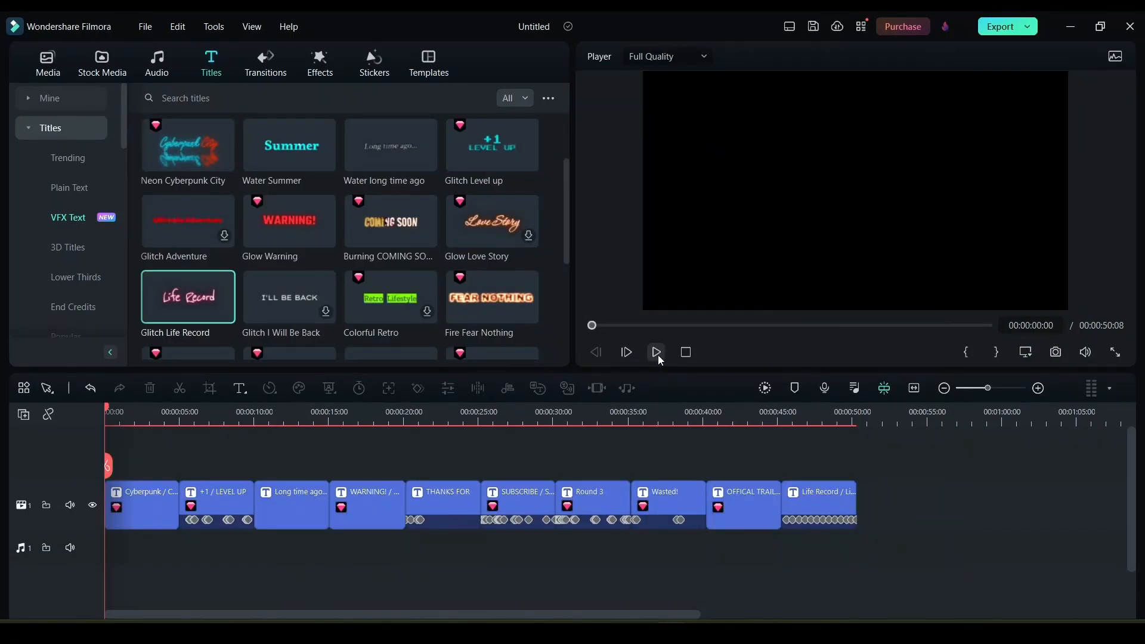
# Play the sequence of VFX titles on the timeline from the start and look through the remaining VFX Text titles
pyautogui.click(656, 353)
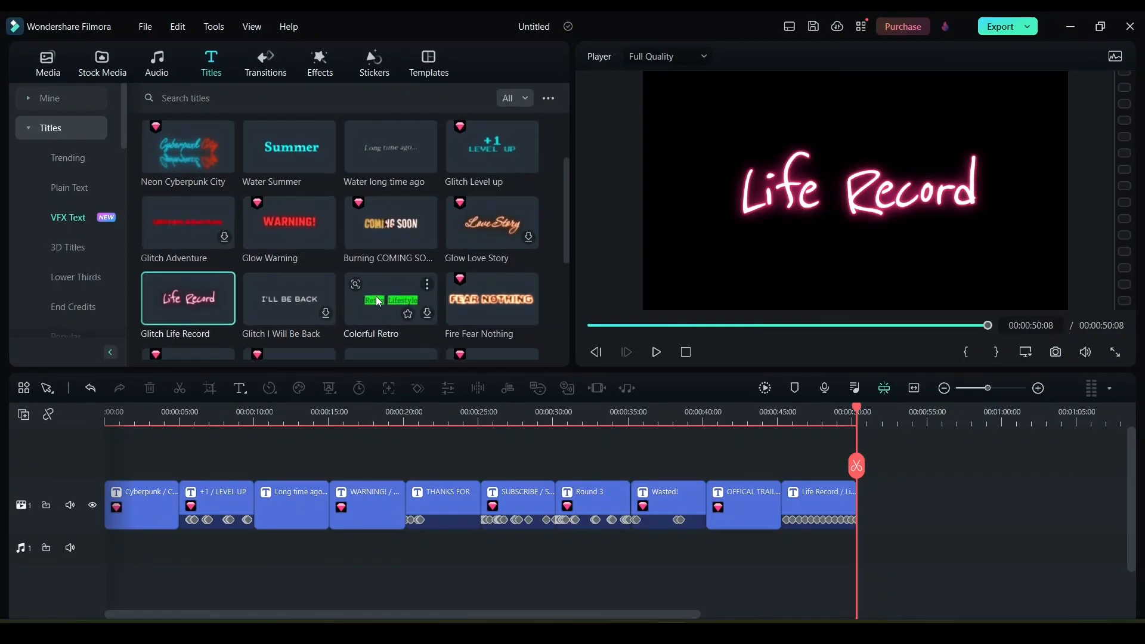
pyautogui.scroll(-3, 391, 342)
pyautogui.scroll(-2, 389, 342)
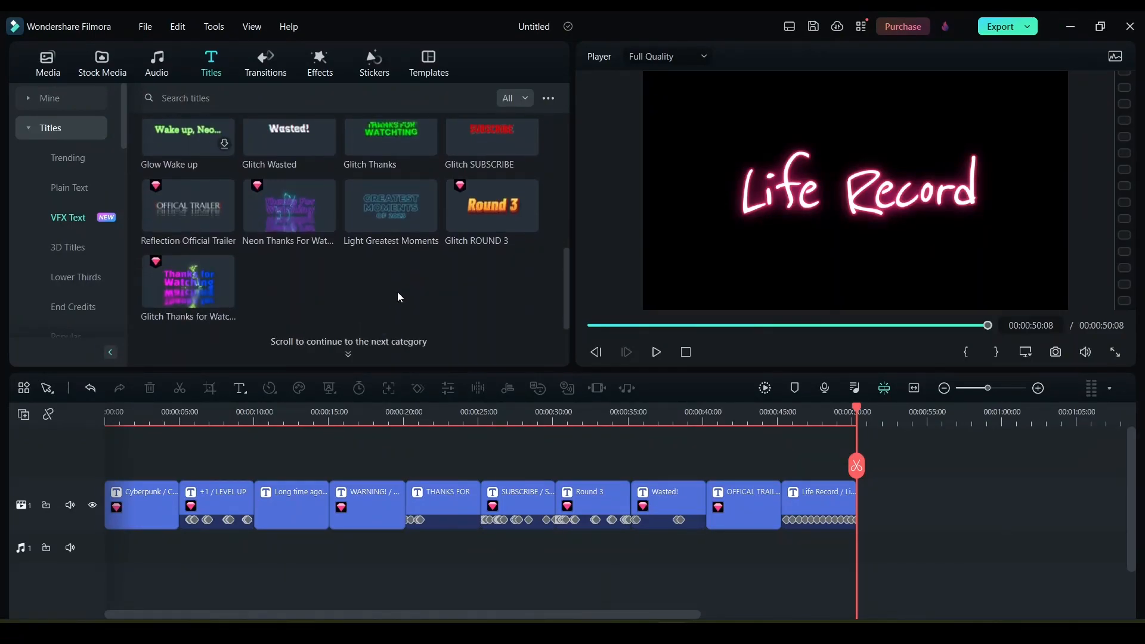